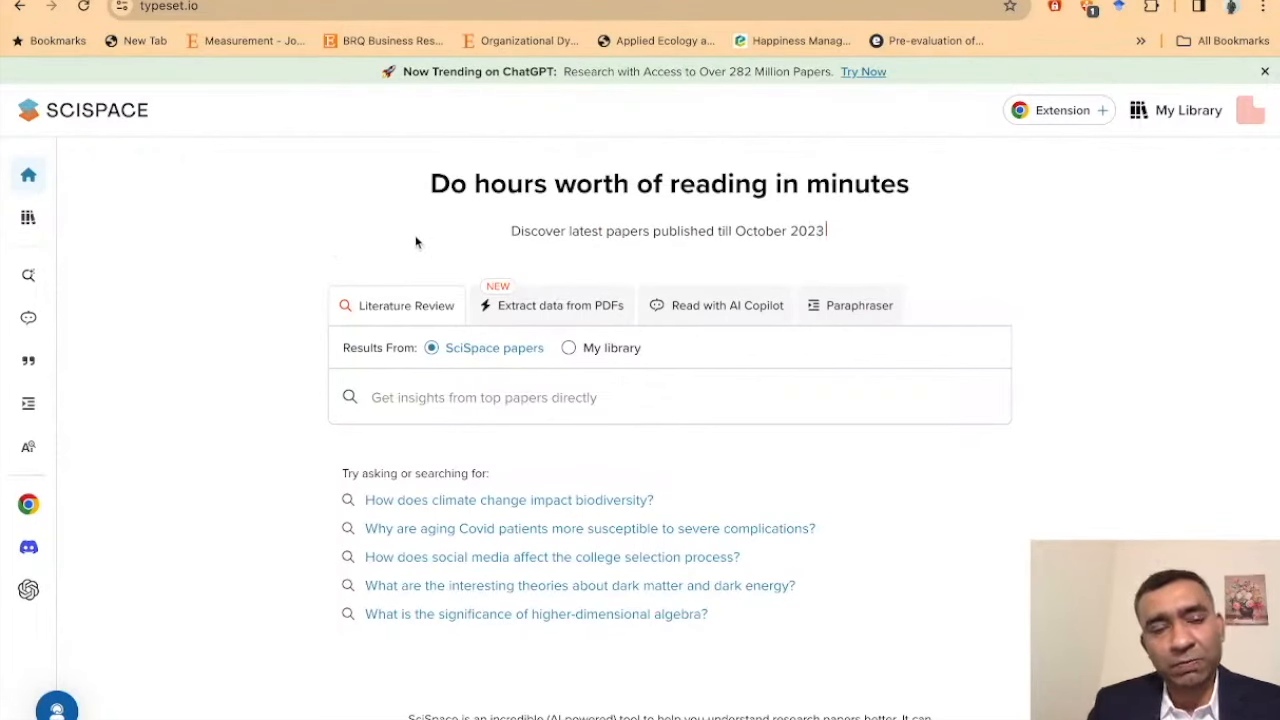
- Upload the 10 selected PDFs to the Supply chain Resilience folder and extract all checked data columns, including article title and authors name
left_click(545, 308)
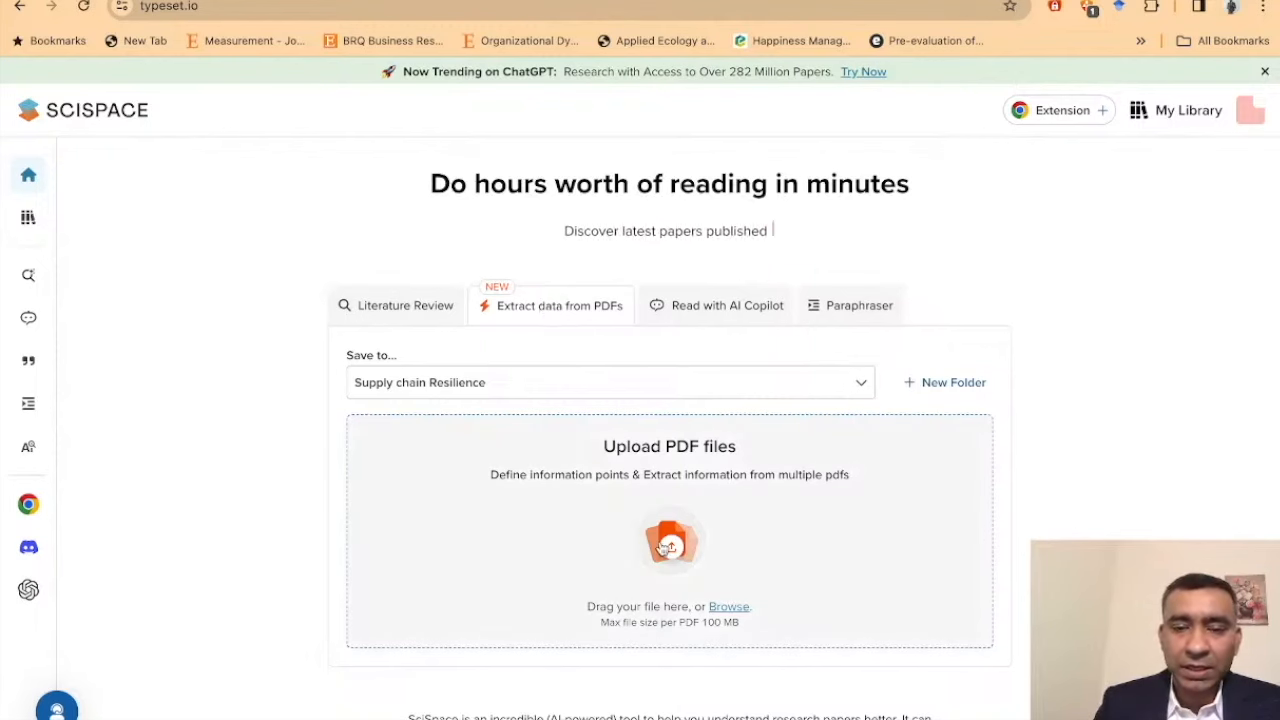
scroll(662, 549, "down", 1)
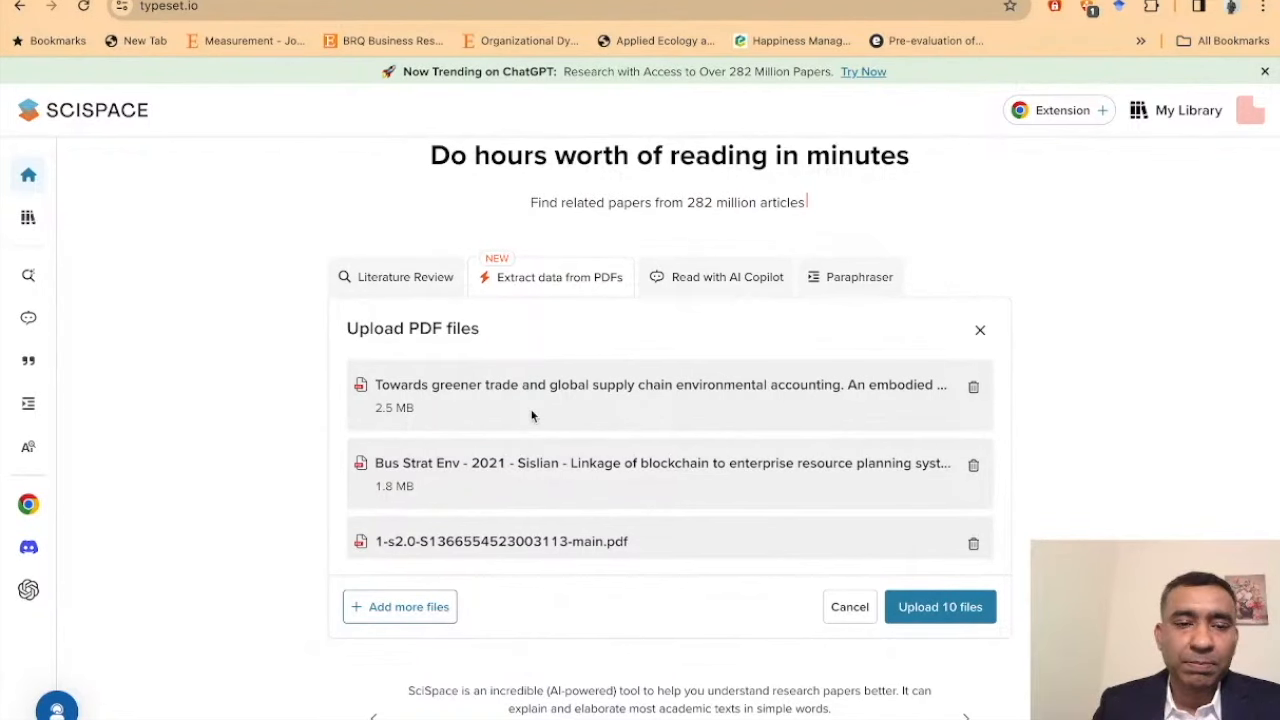
scroll(532, 410, "down", 5)
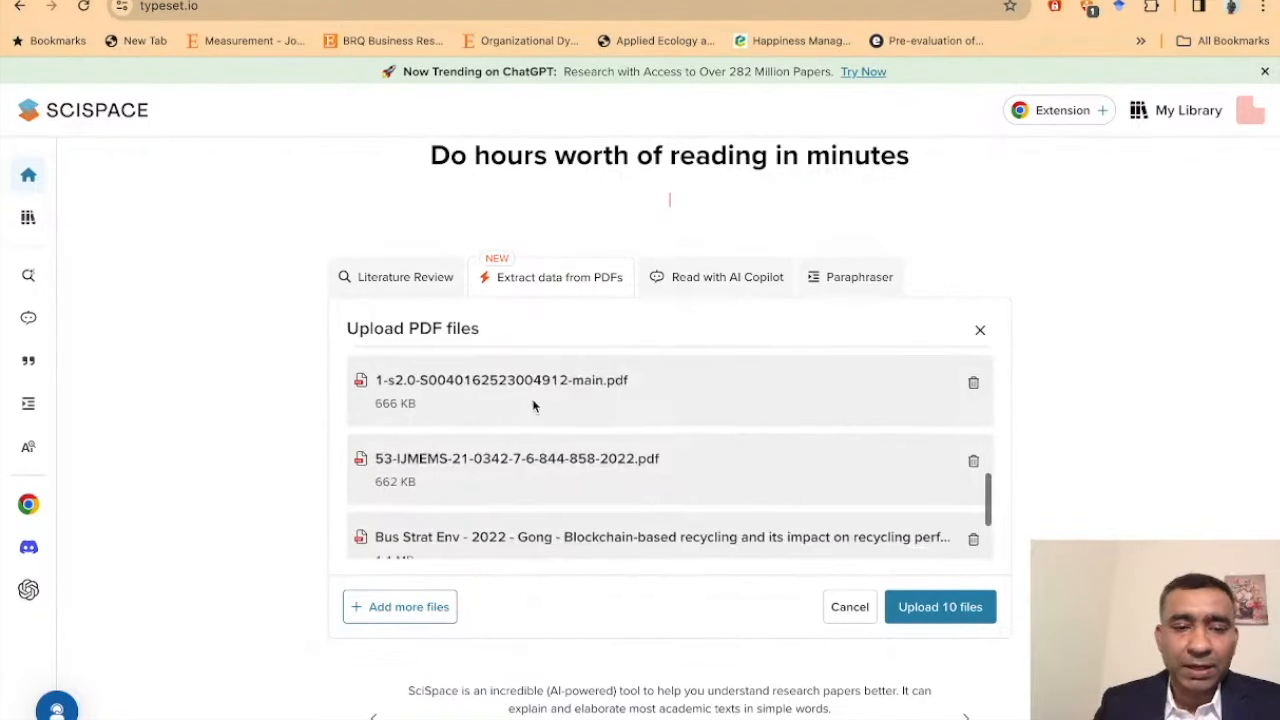
left_click(920, 615)
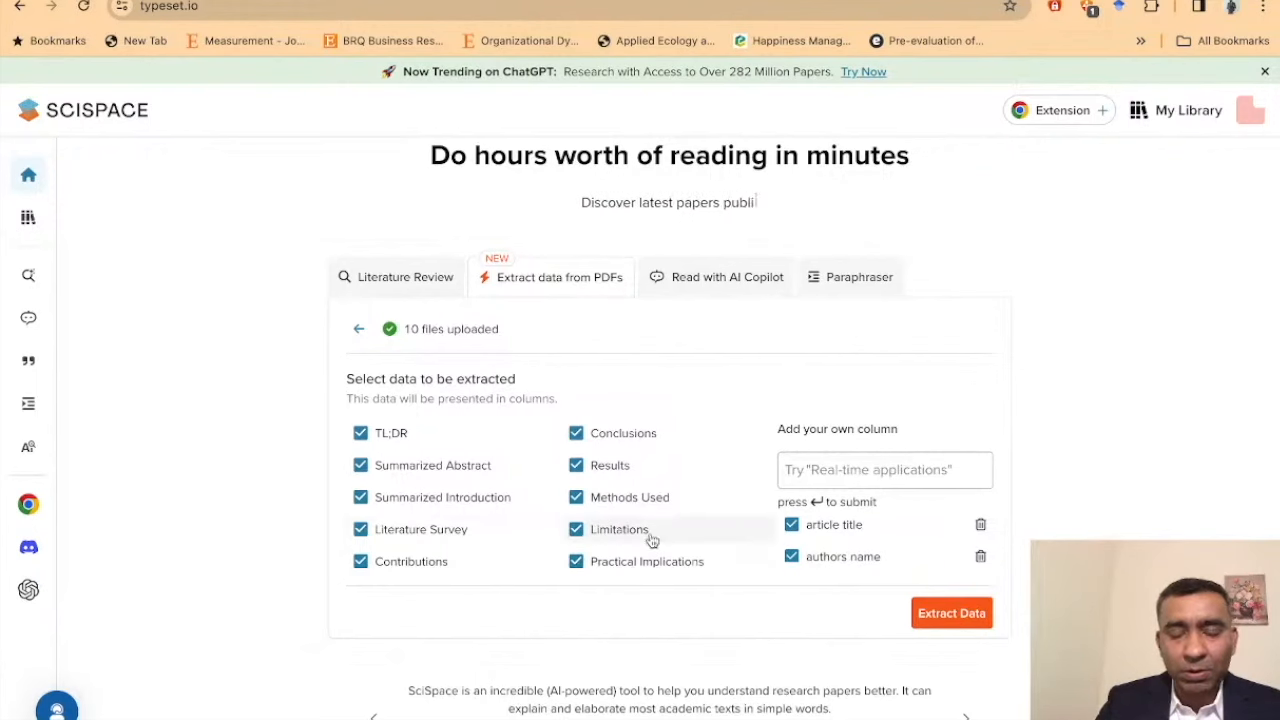
left_click(958, 618)
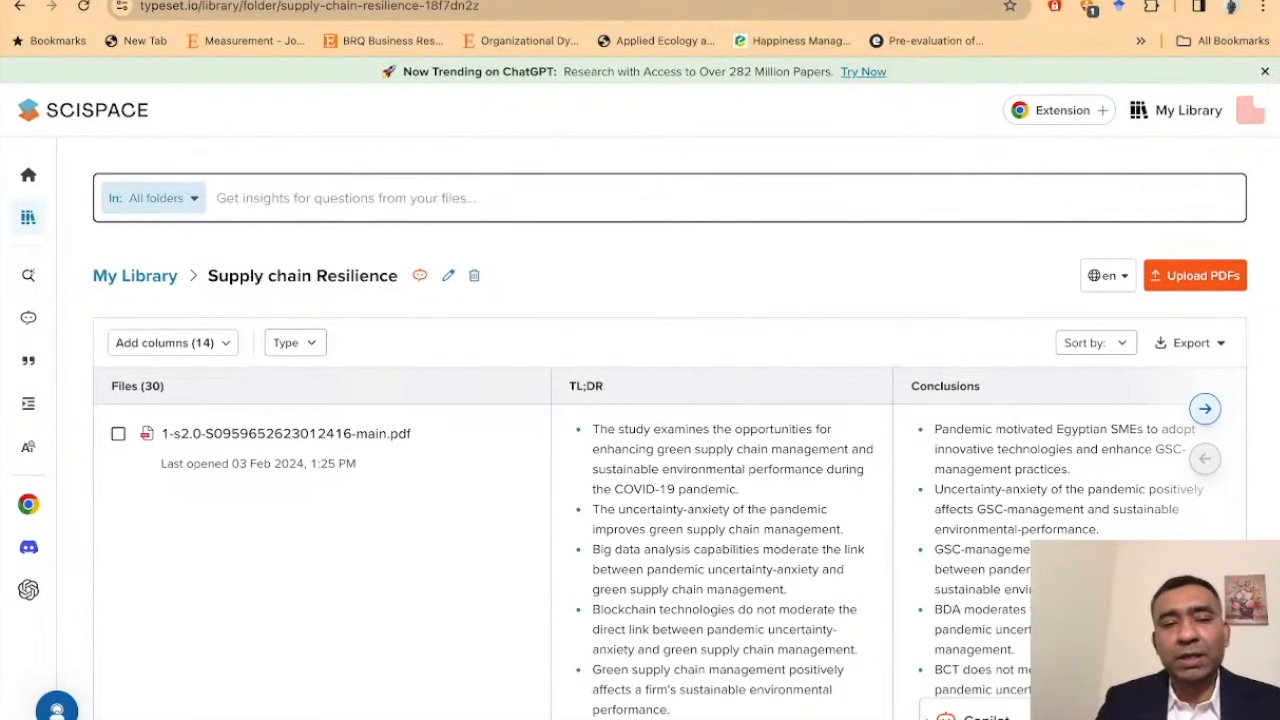
- Examine the extracted columns for the first paper, from TL;DR and Conclusions through Contributions, article title and theories
scroll(755, 570, "down", 3)
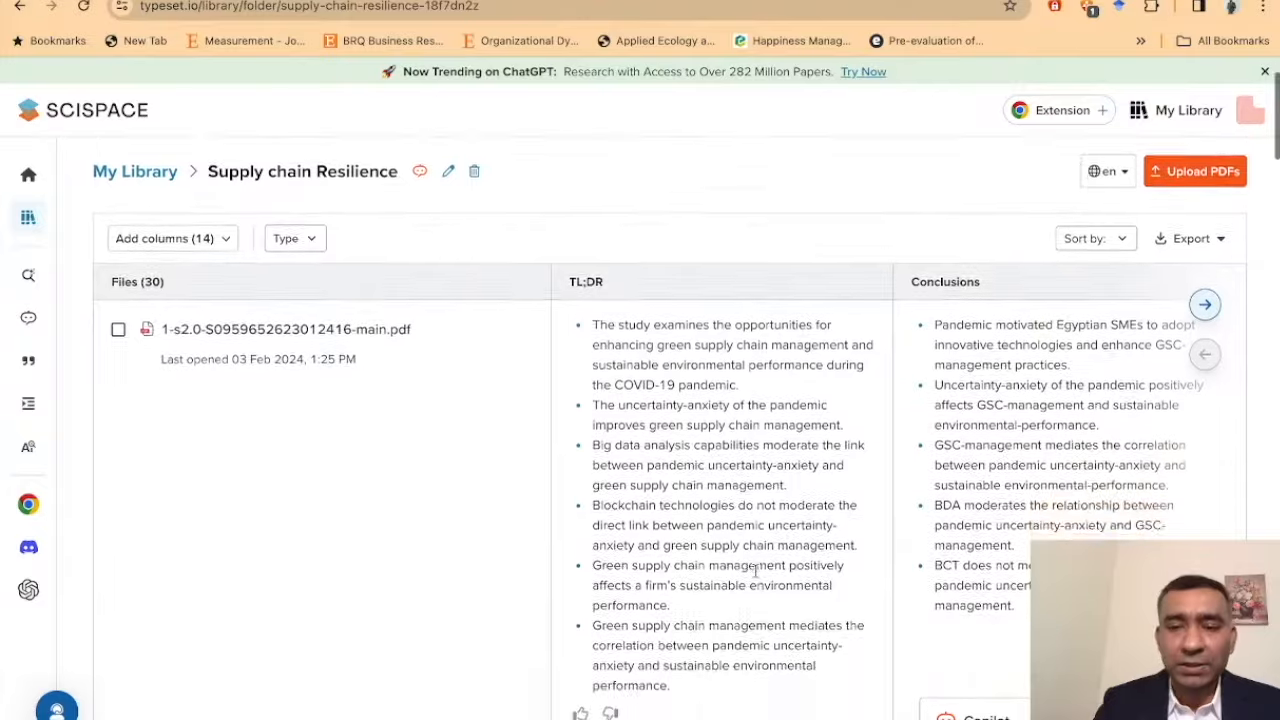
scroll(757, 571, "right", 2)
scroll(757, 577, "right", 4)
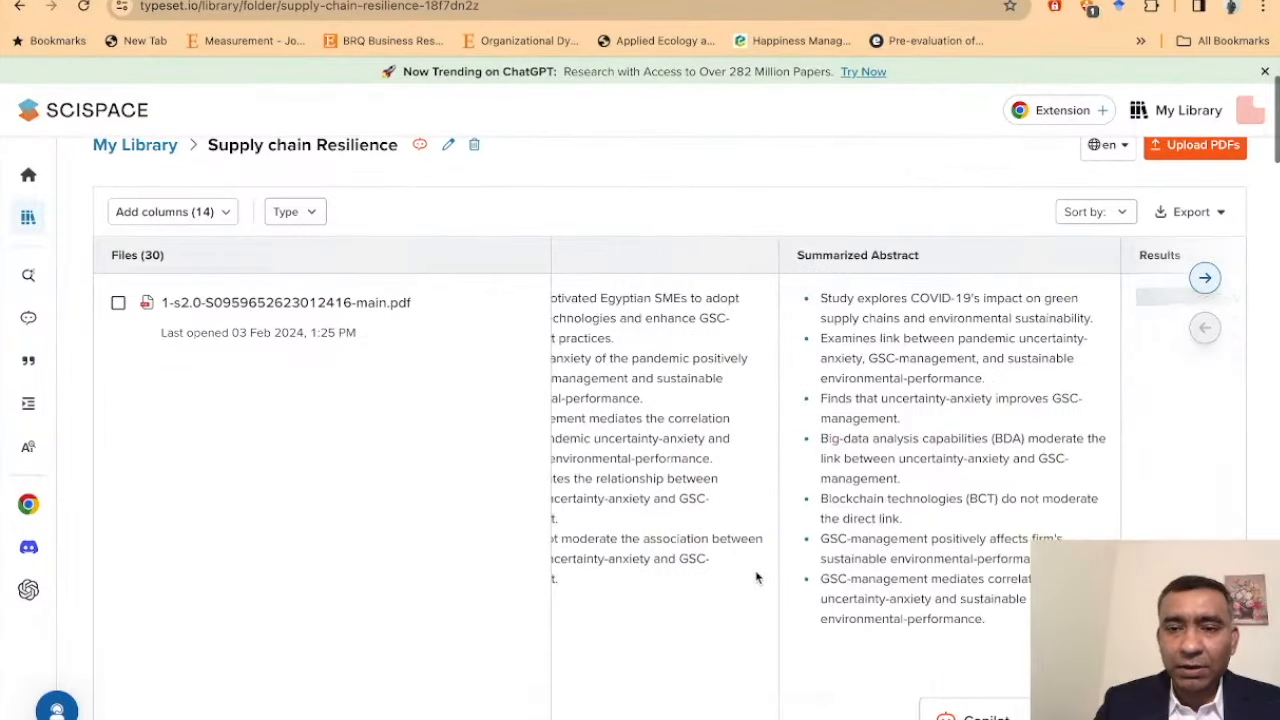
scroll(757, 577, "right", 2)
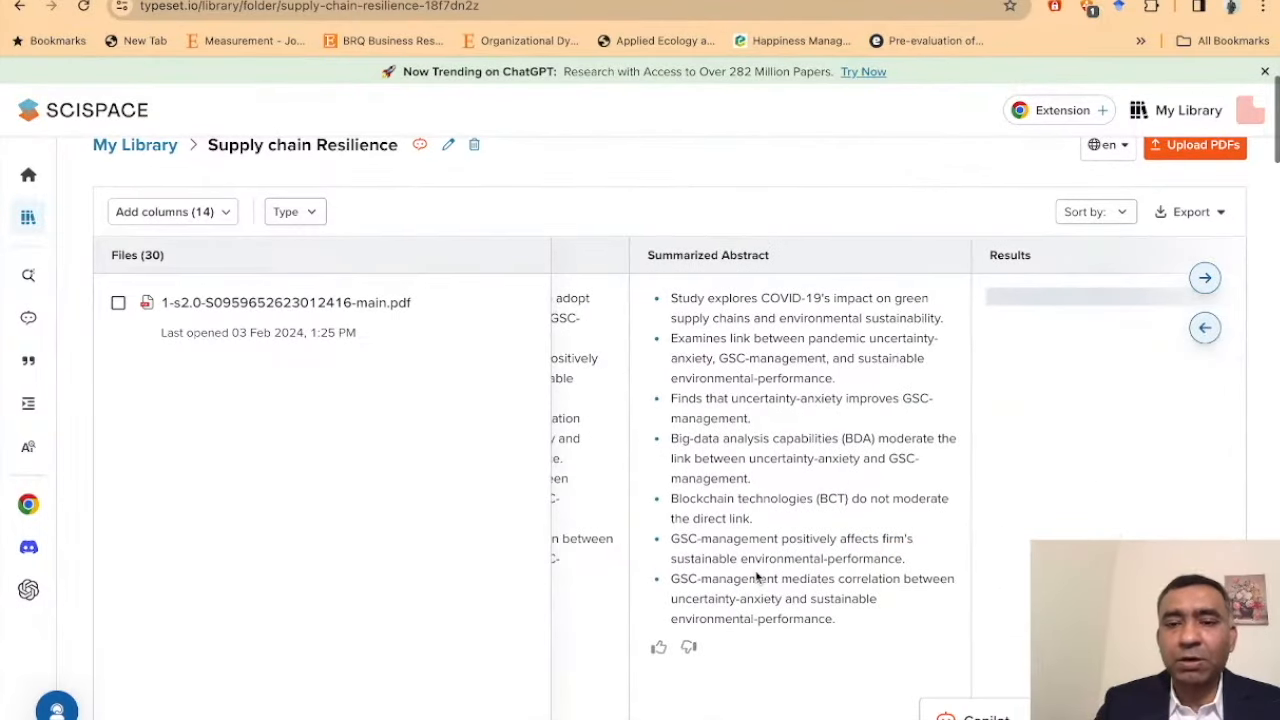
scroll(789, 520, "right", 5)
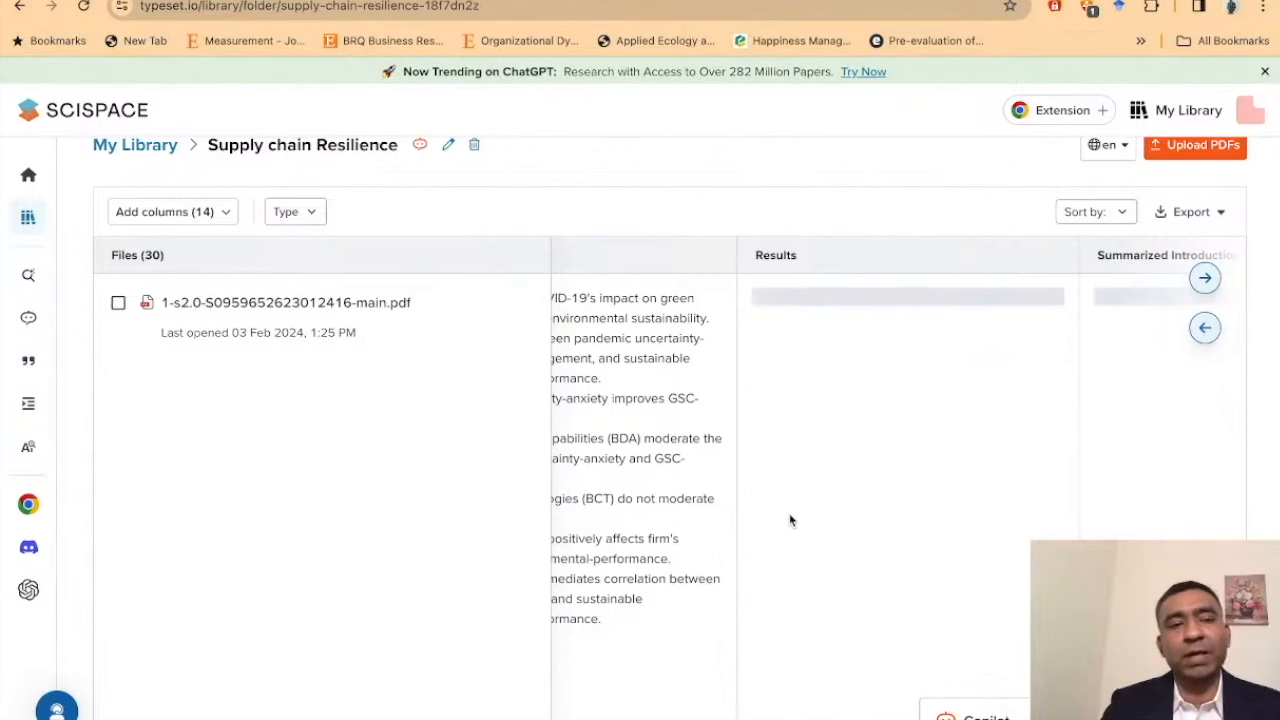
scroll(789, 520, "right", 6)
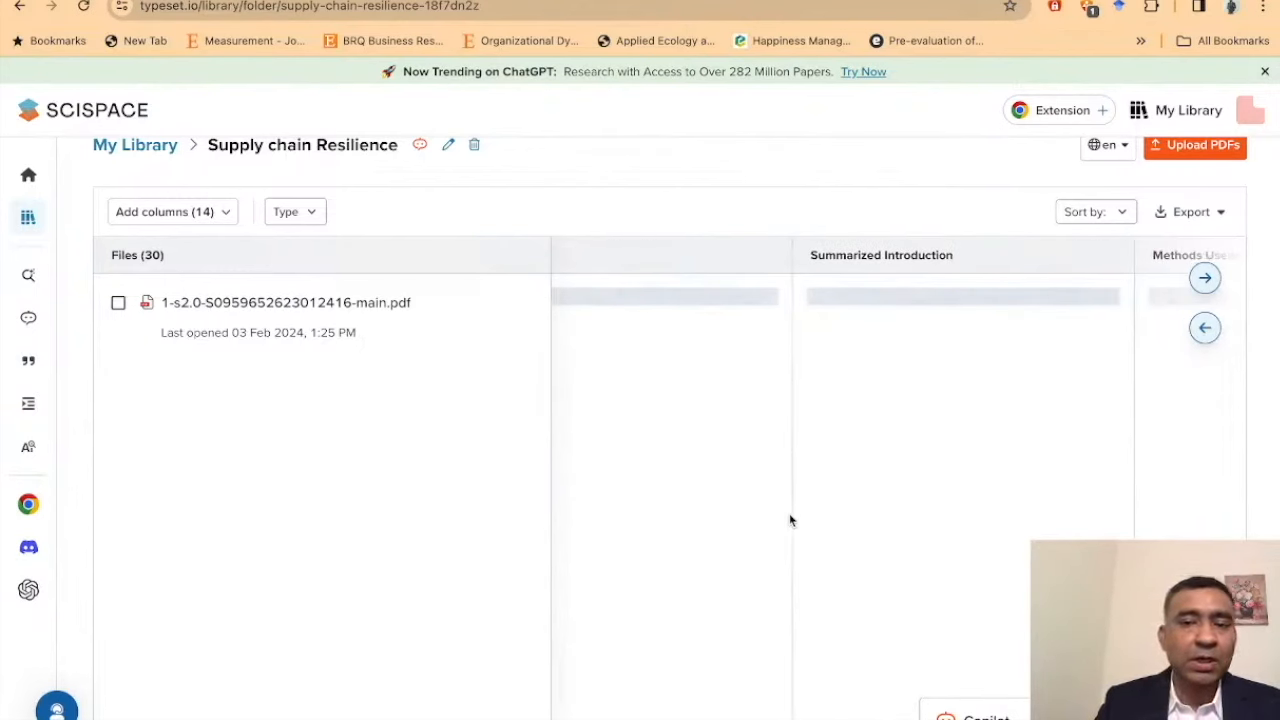
scroll(789, 520, "right", 5)
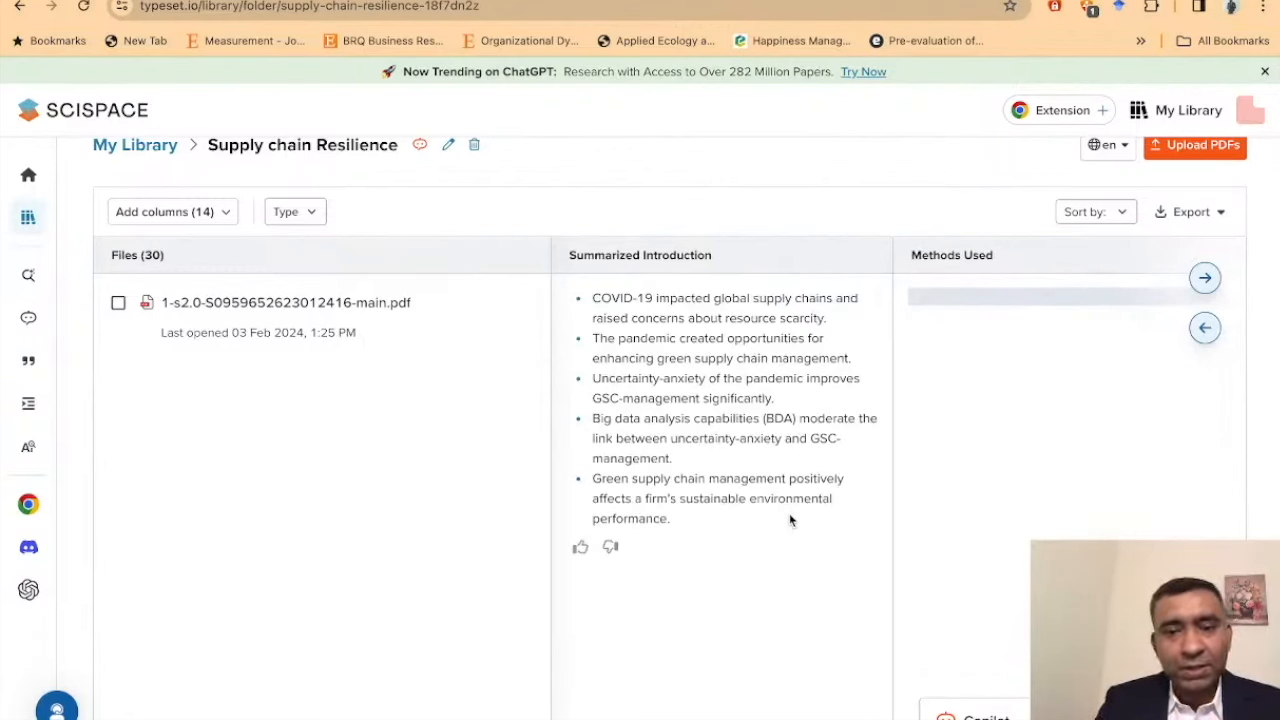
scroll(789, 520, "right", 4)
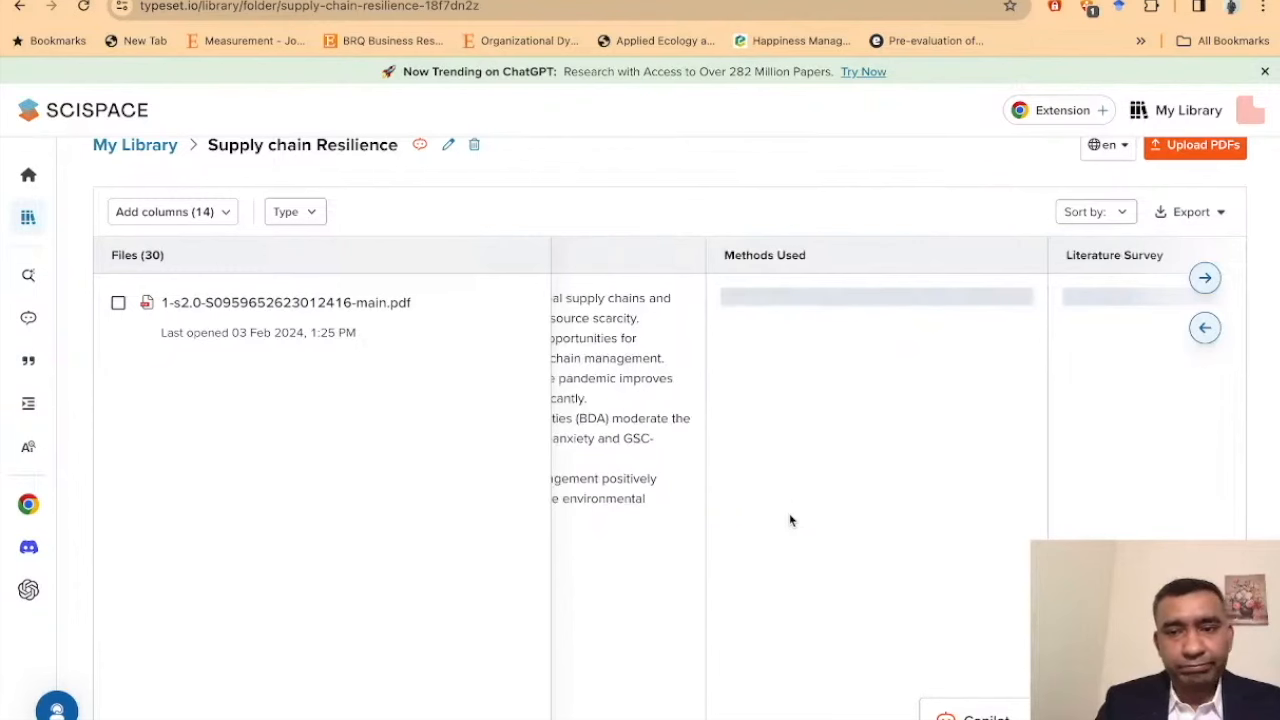
scroll(789, 520, "right", 4)
scroll(789, 520, "right", 4)
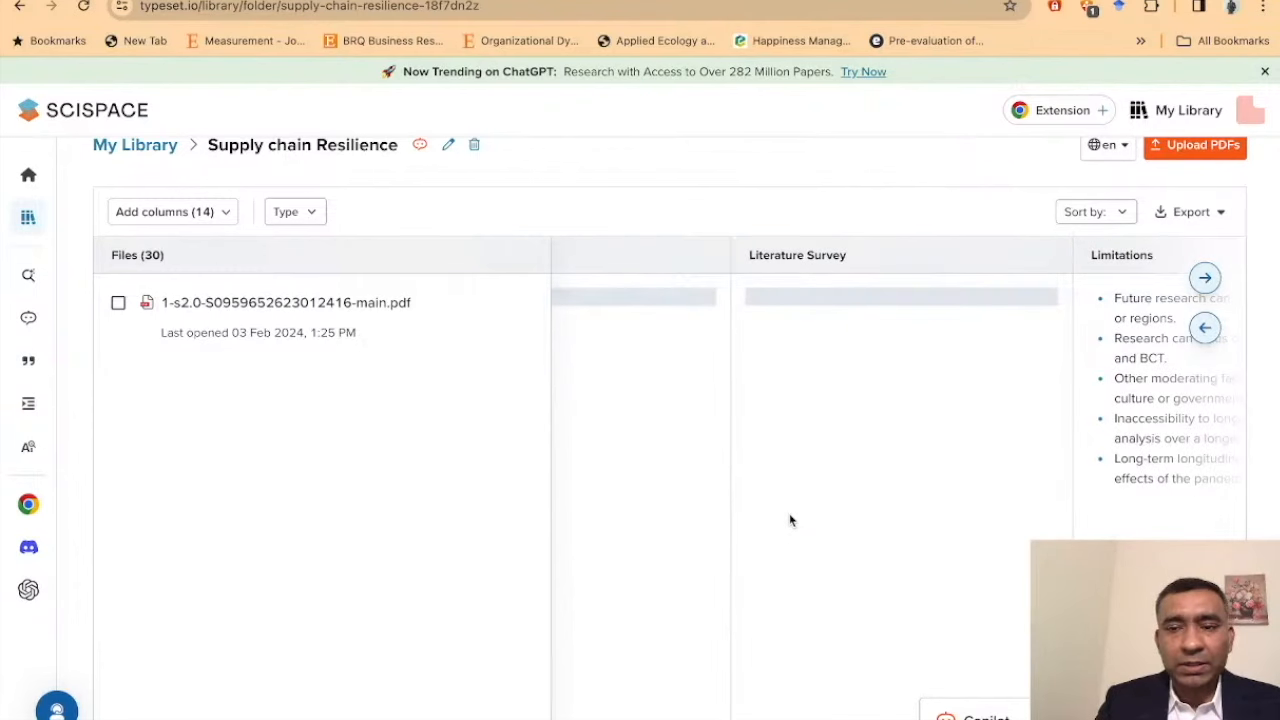
scroll(789, 520, "right", 4)
scroll(789, 520, "right", 4)
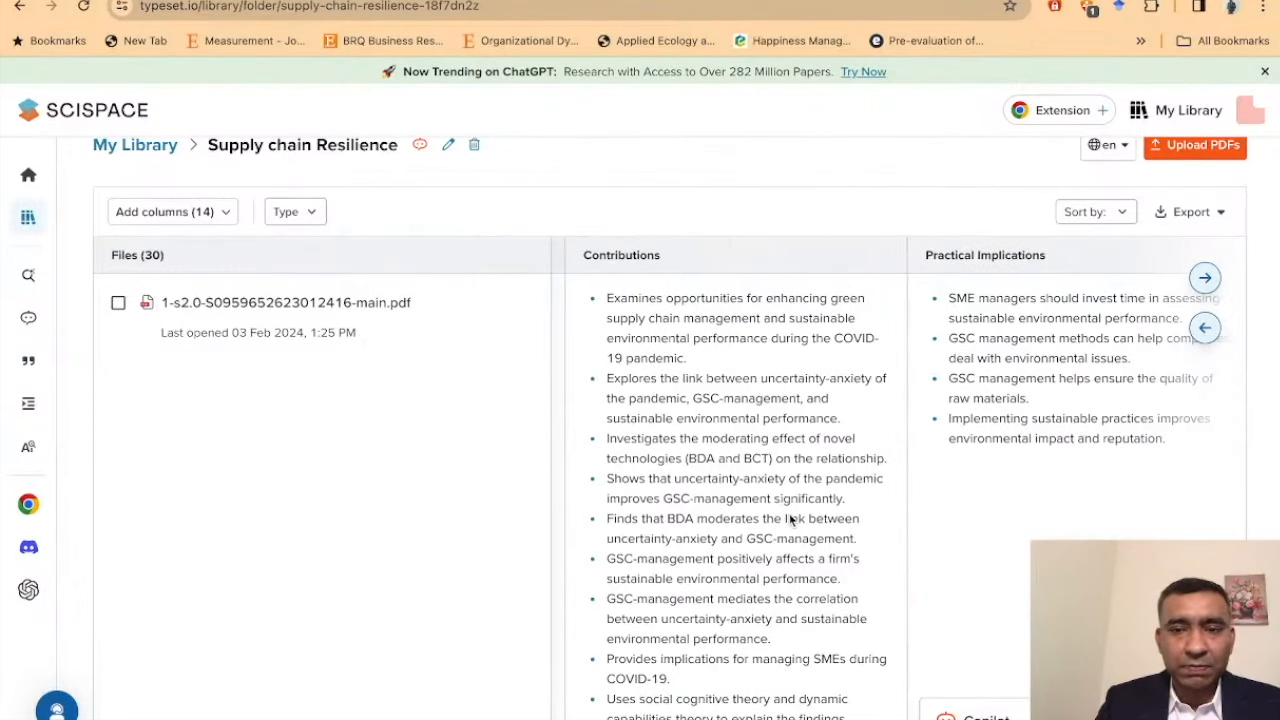
scroll(789, 520, "right", 4)
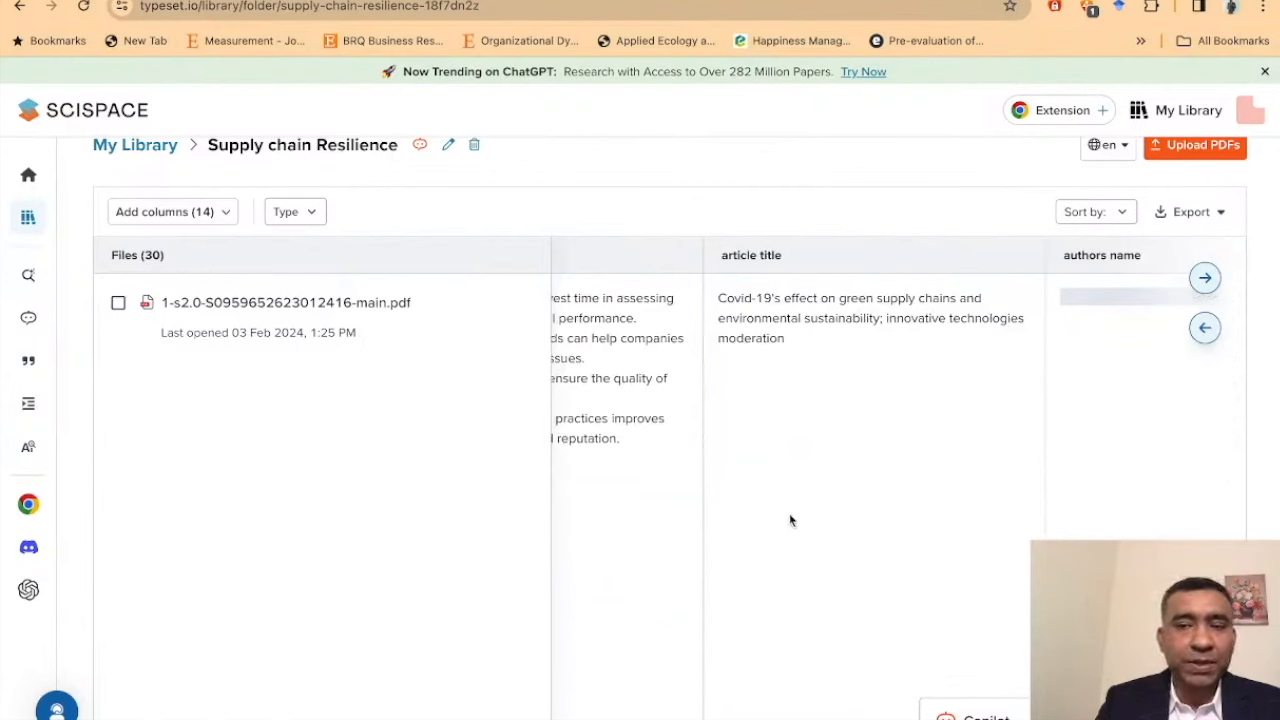
scroll(789, 520, "right", 5)
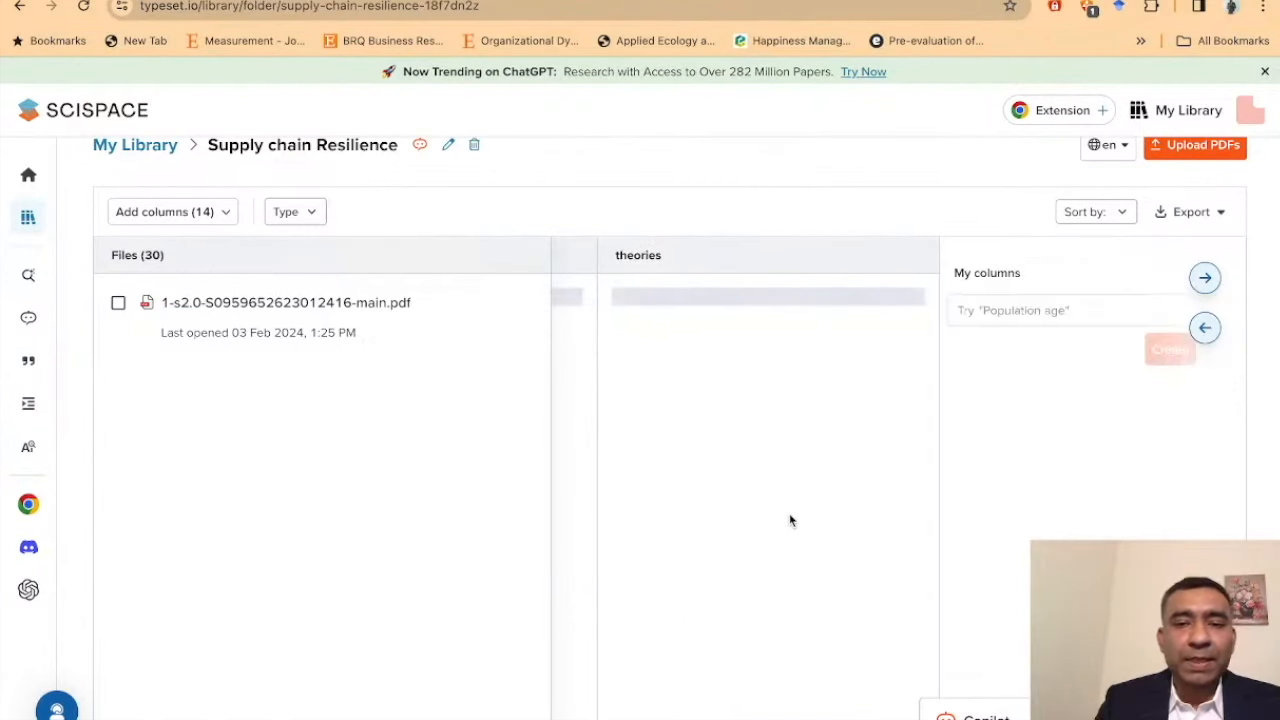
- Create a custom column named "Sample" at the end of the extraction table
scroll(790, 520, "right", 2)
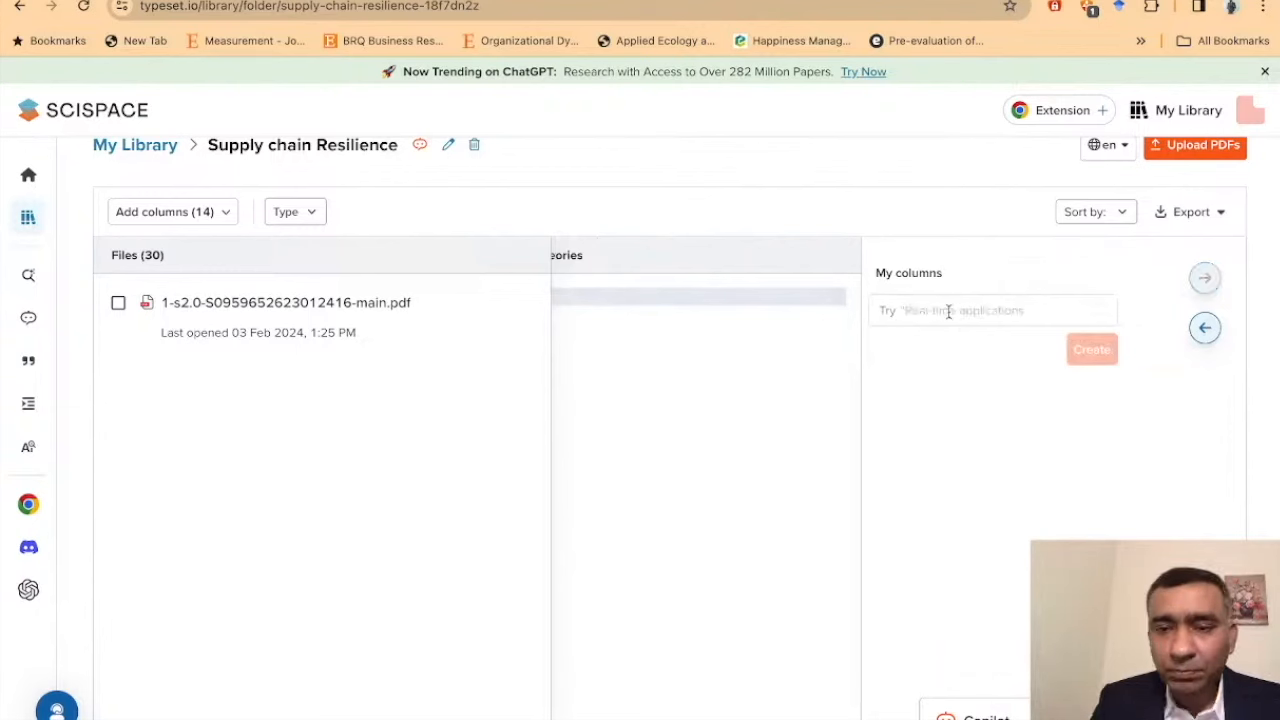
left_click(949, 311)
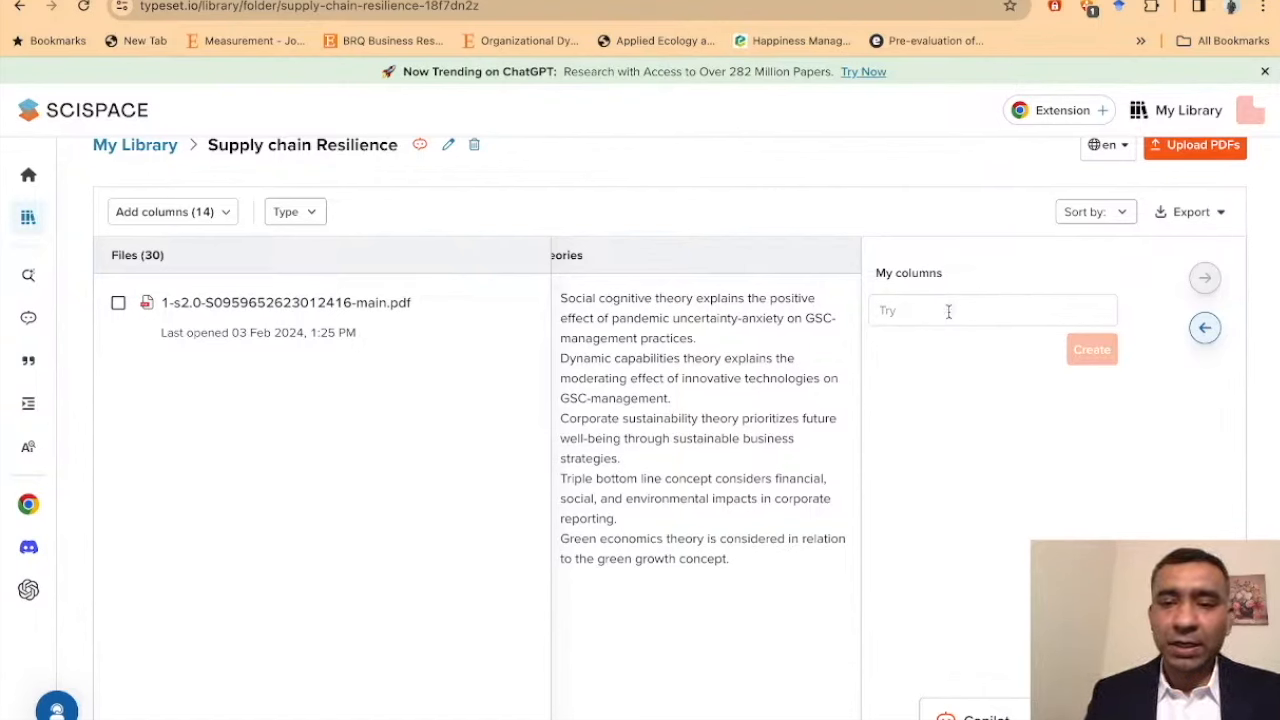
type("Saml")
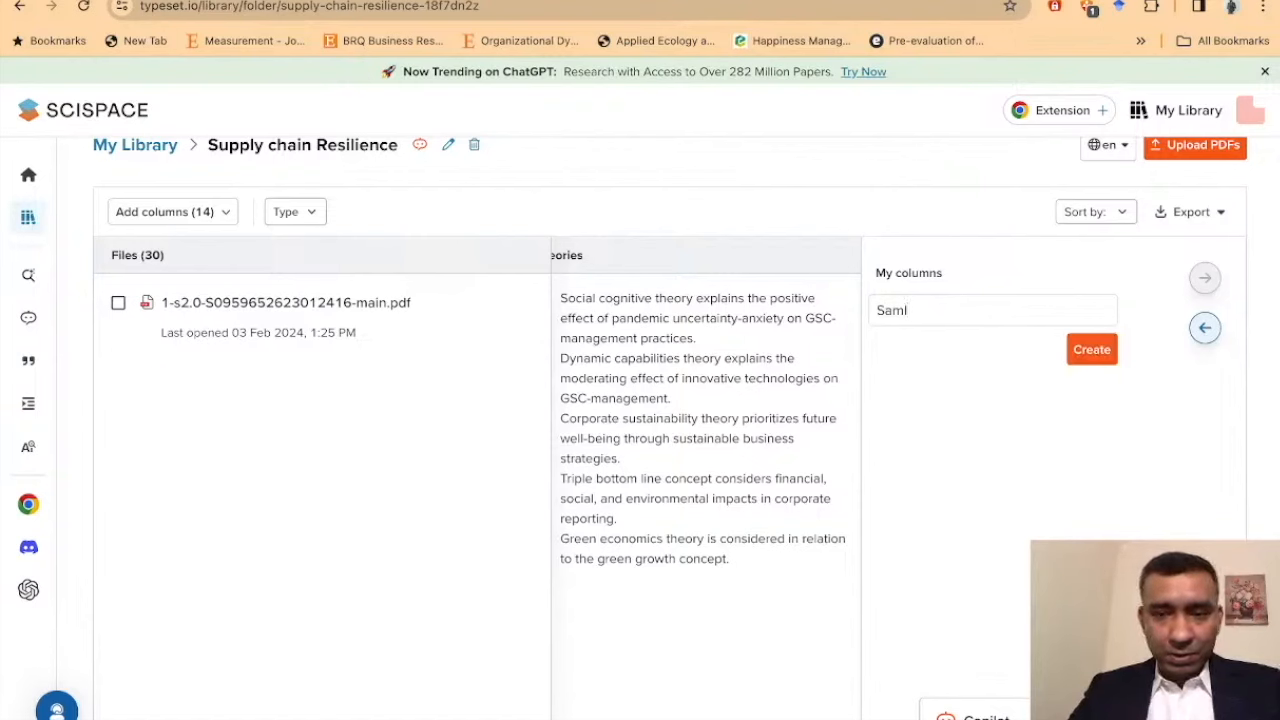
key("BackSpace")
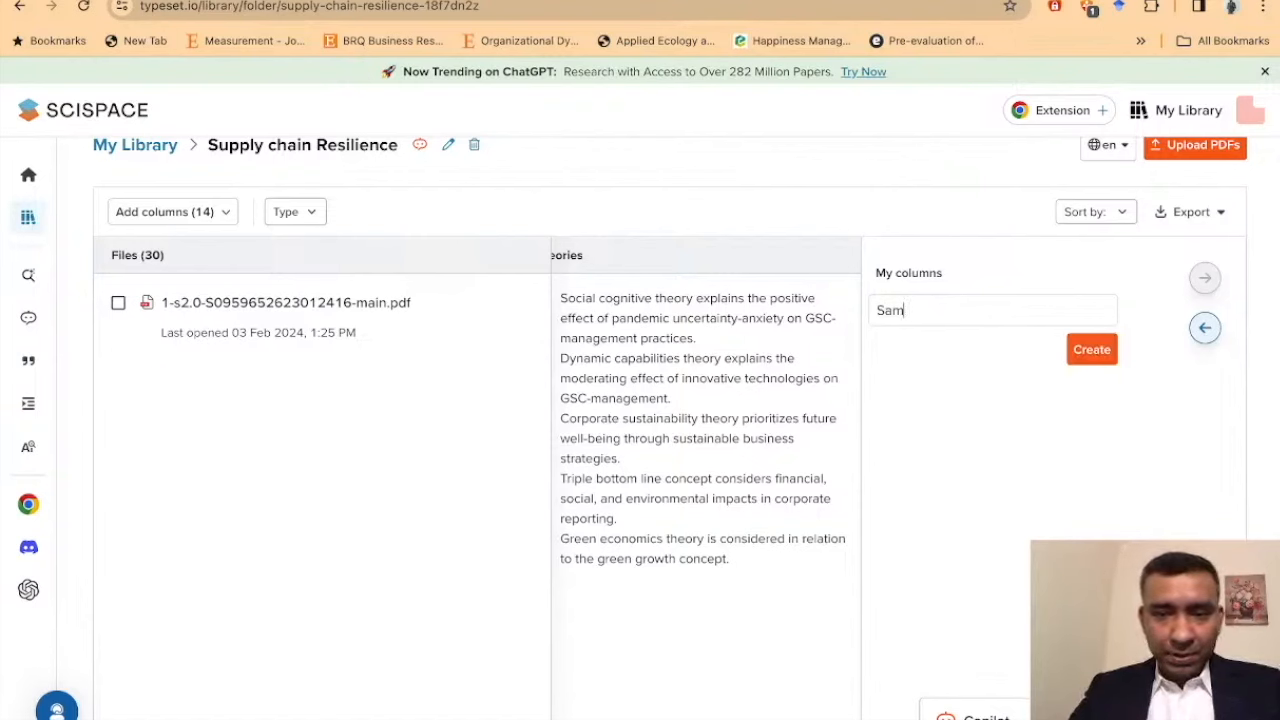
type("ple")
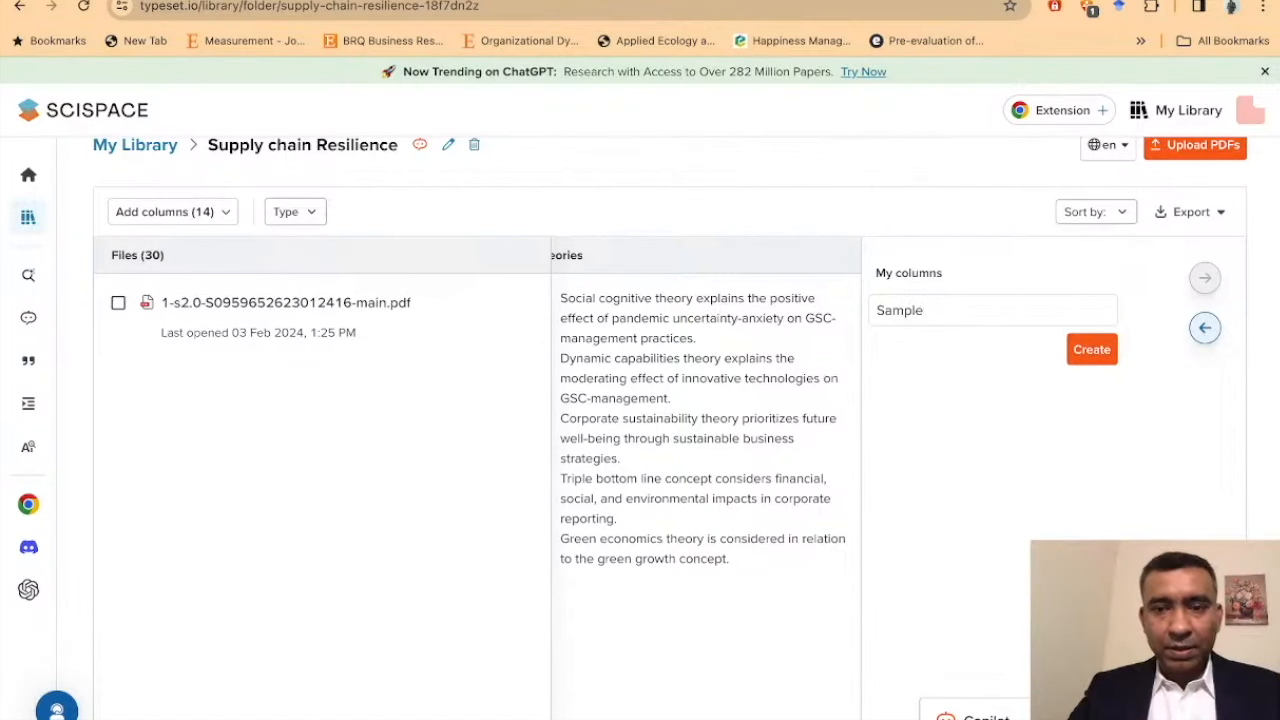
left_click(1088, 348)
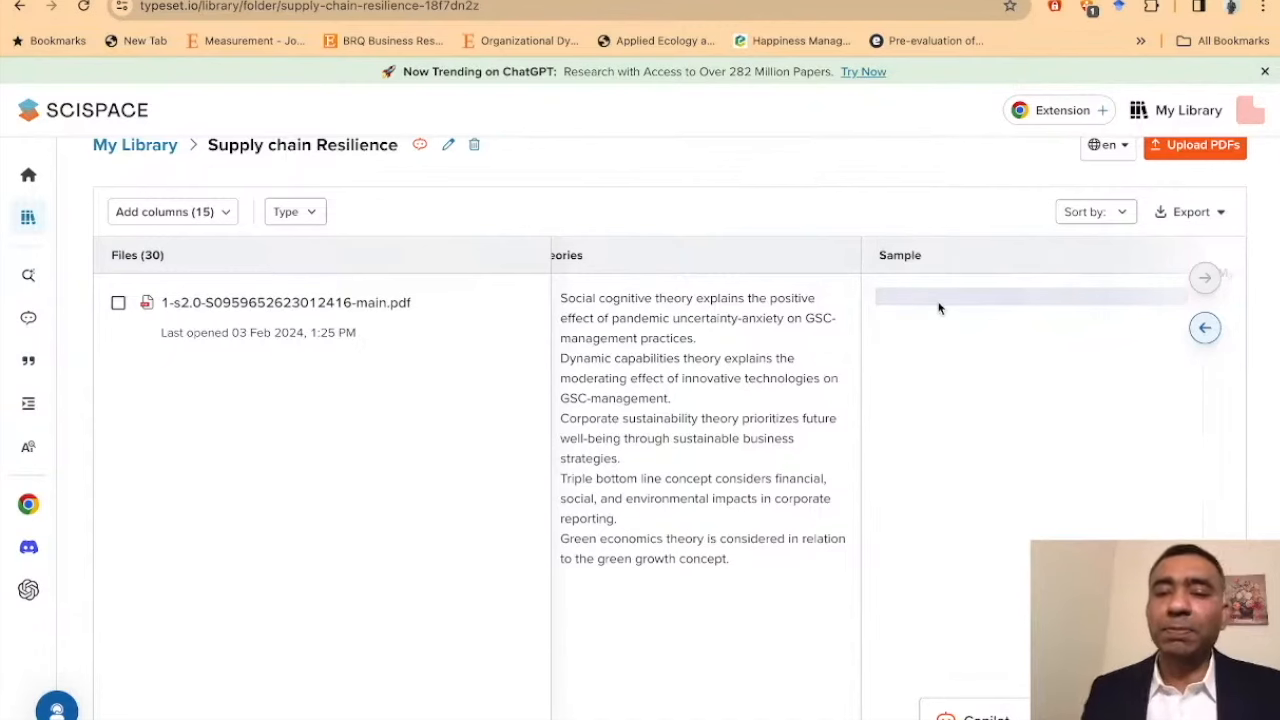
- Create a custom column named "Context" after the Sample column
scroll(969, 291, "right", 3)
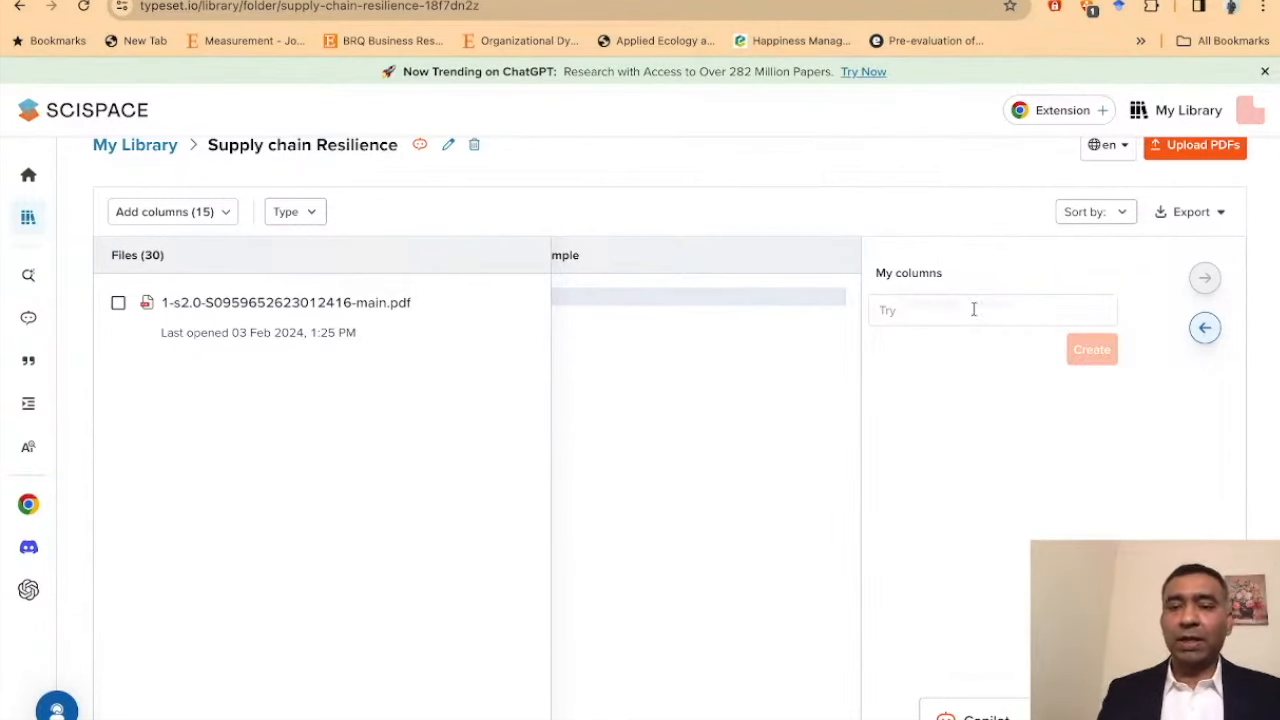
left_click(945, 308)
type("Context")
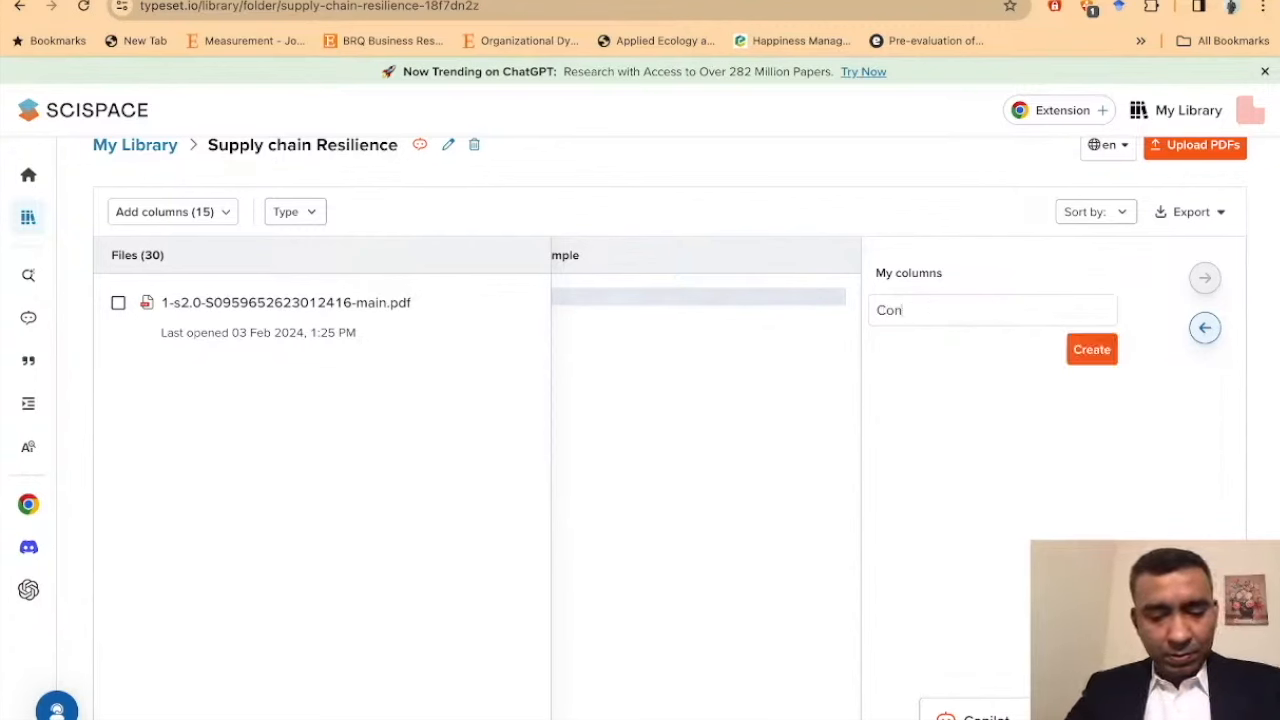
left_click(1091, 352)
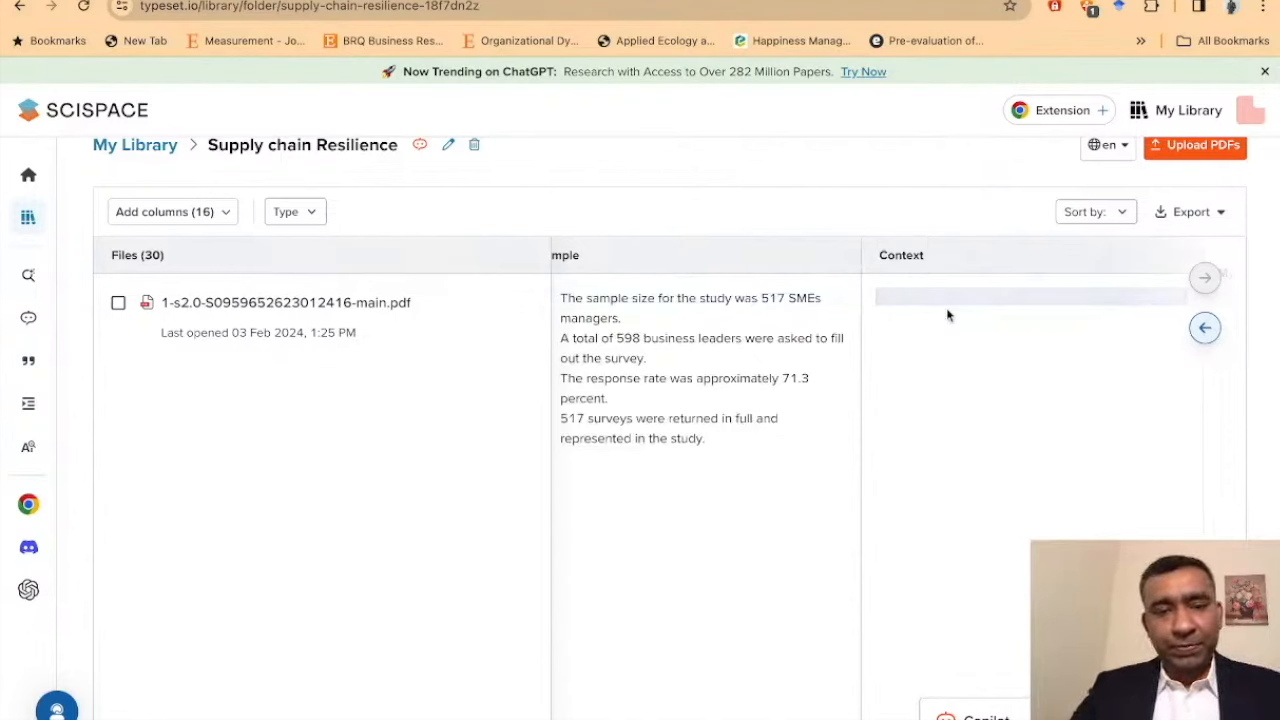
- Create a custom column named "Sector" after the Context column
scroll(1031, 374, "right", 3)
left_click(952, 309)
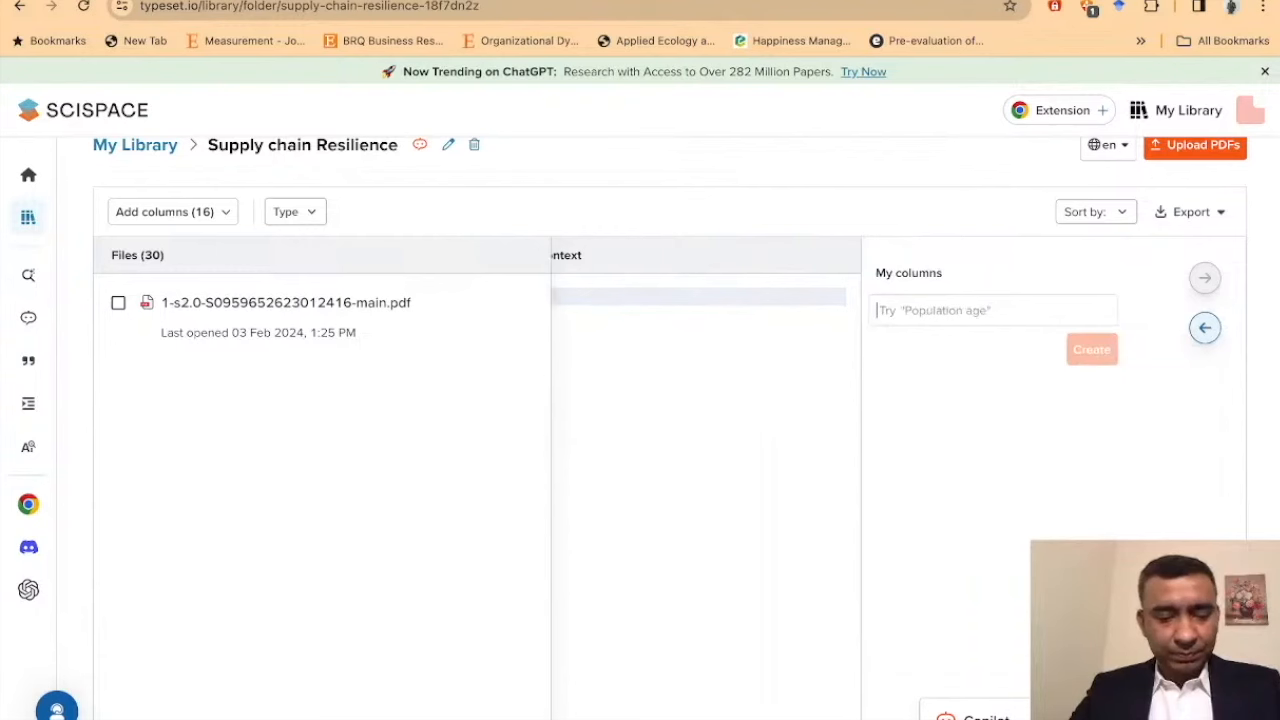
type("Sector")
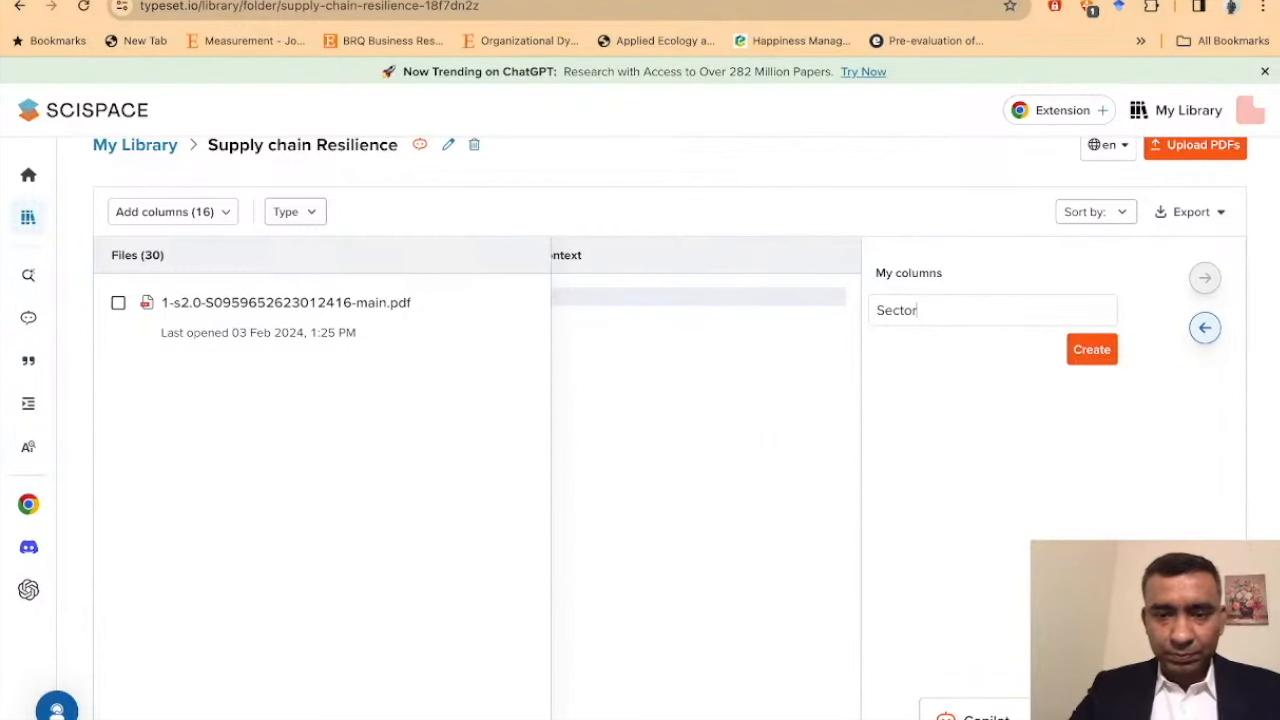
left_click(1080, 352)
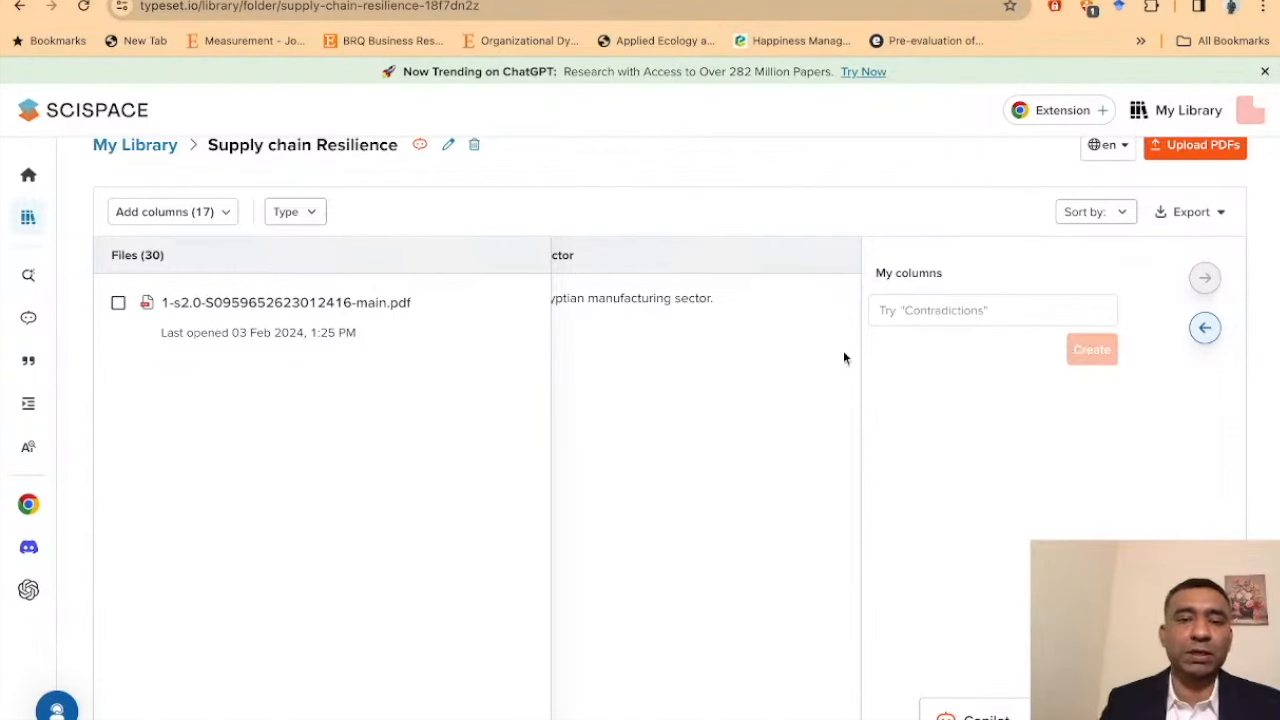
- Review the first paper's extracted entries in the Sector, Context and Sample columns
scroll(689, 359, "left", 2)
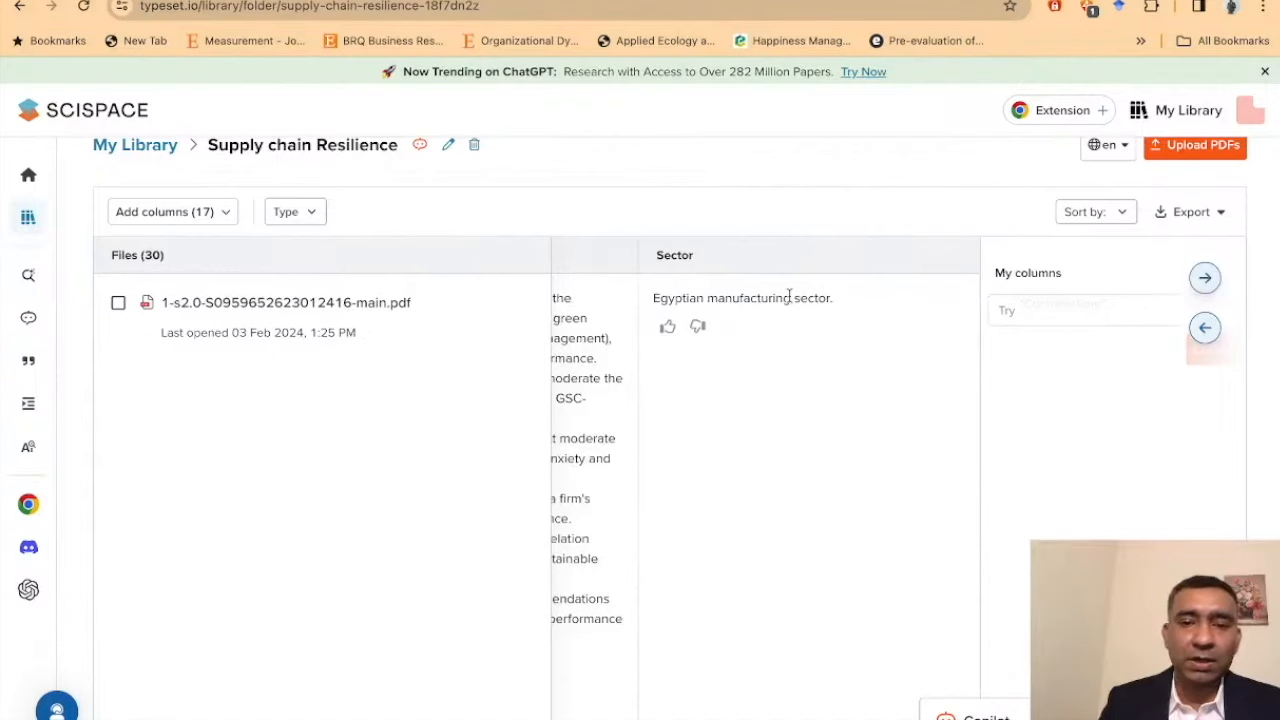
scroll(800, 314, "left", 5)
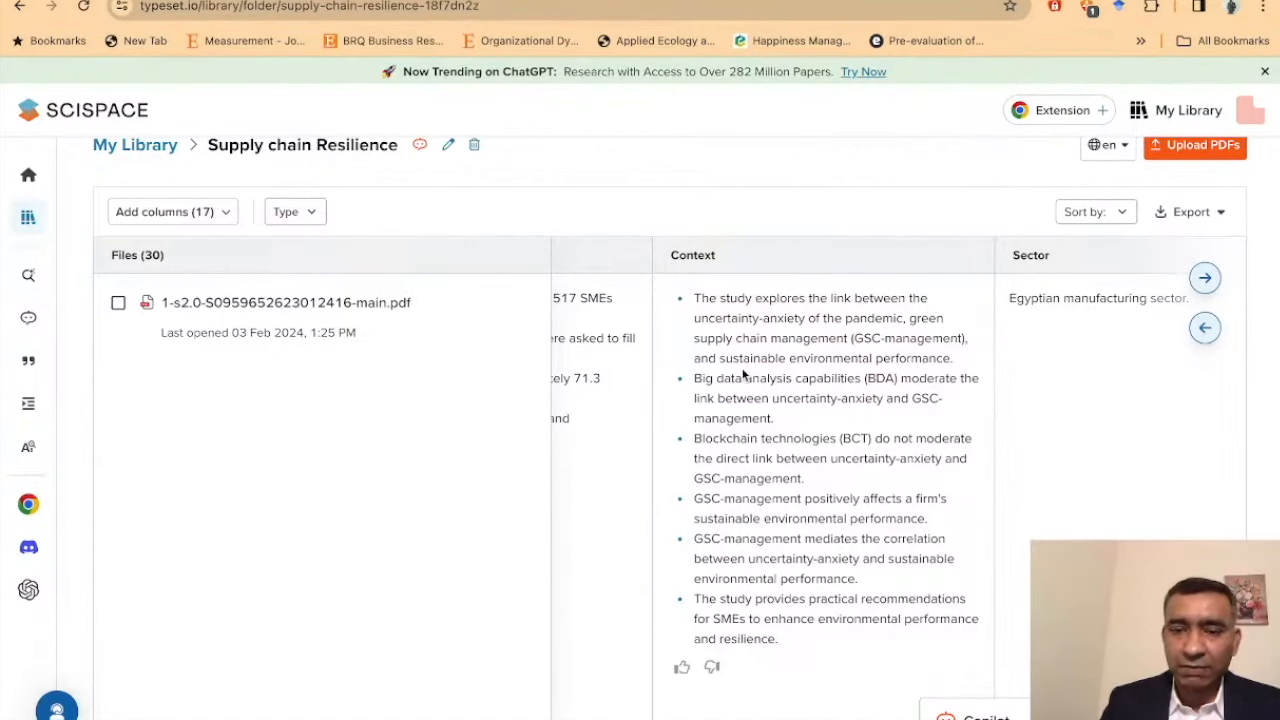
scroll(743, 375, "left", 2)
scroll(743, 375, "left", 5)
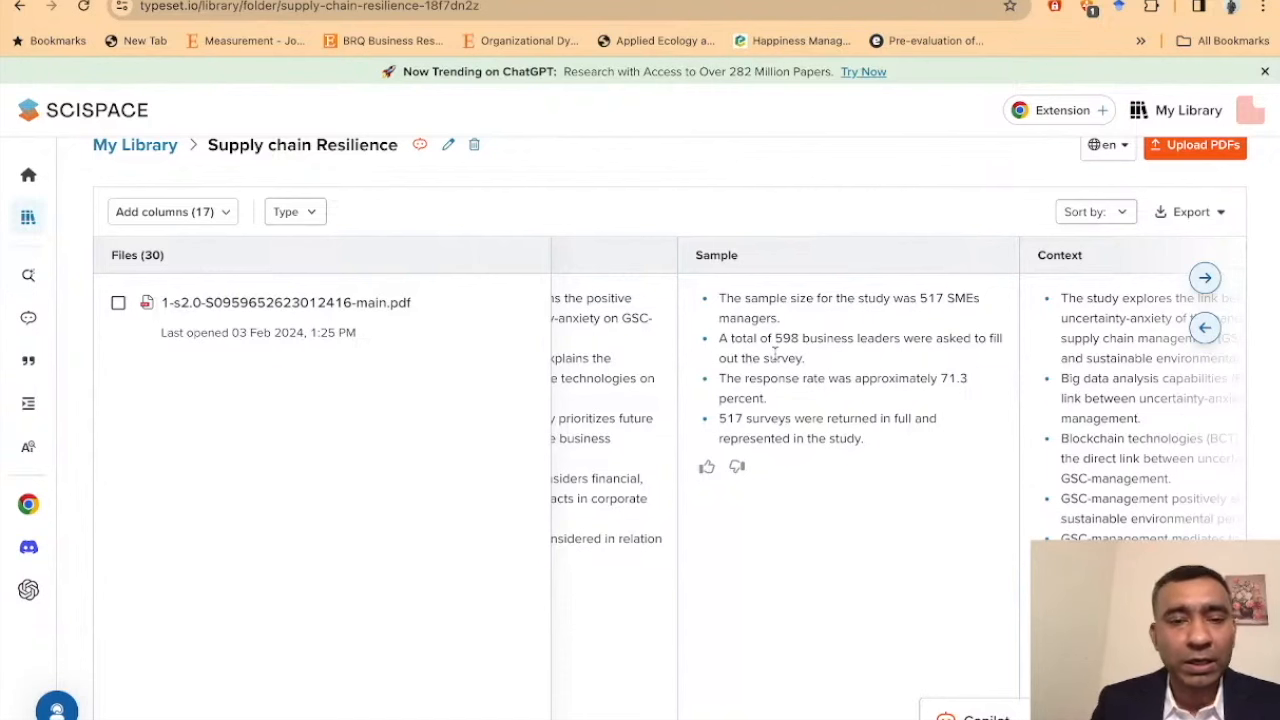
scroll(770, 357, "right", 5)
scroll(776, 360, "right", 5)
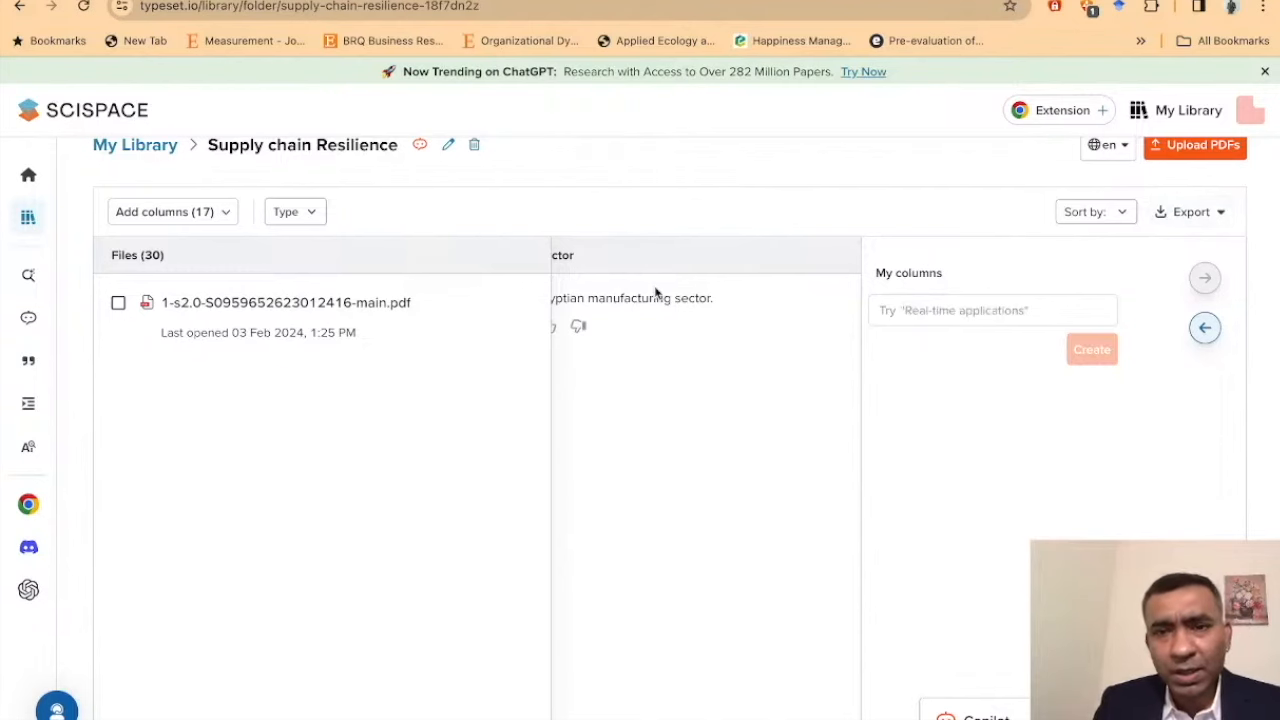
mouse_move(193, 300)
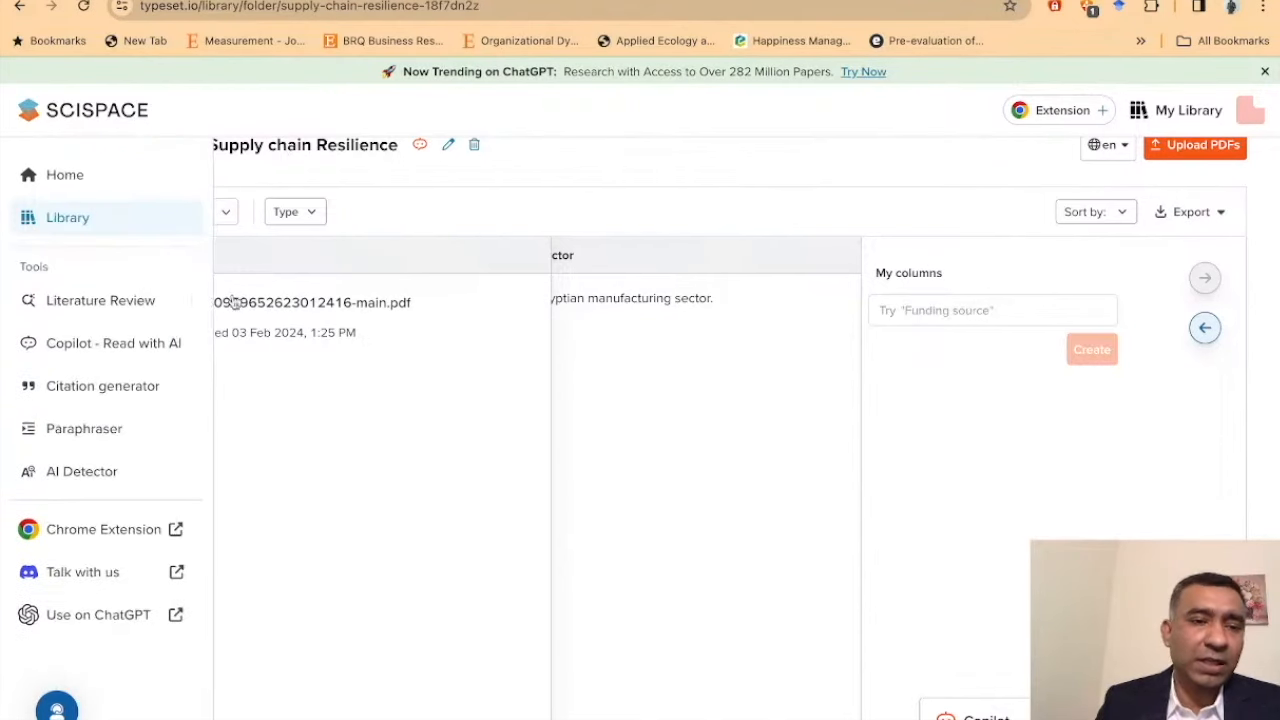